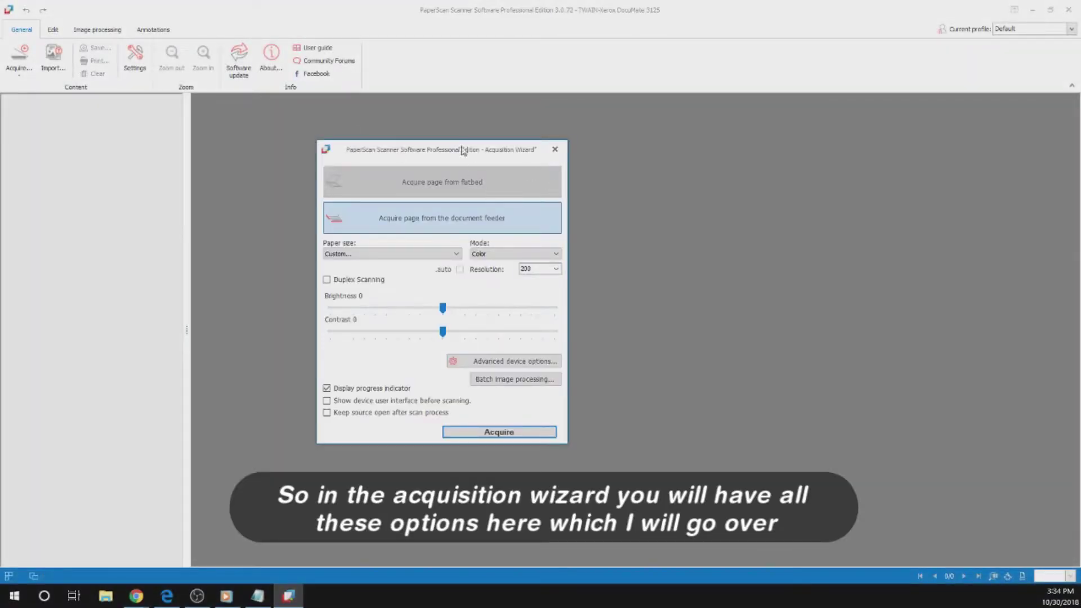
Move the Acquisition Wizard aside and choose Entire Scan Area as the paper size
left_click_drag(463, 150, 590, 156)
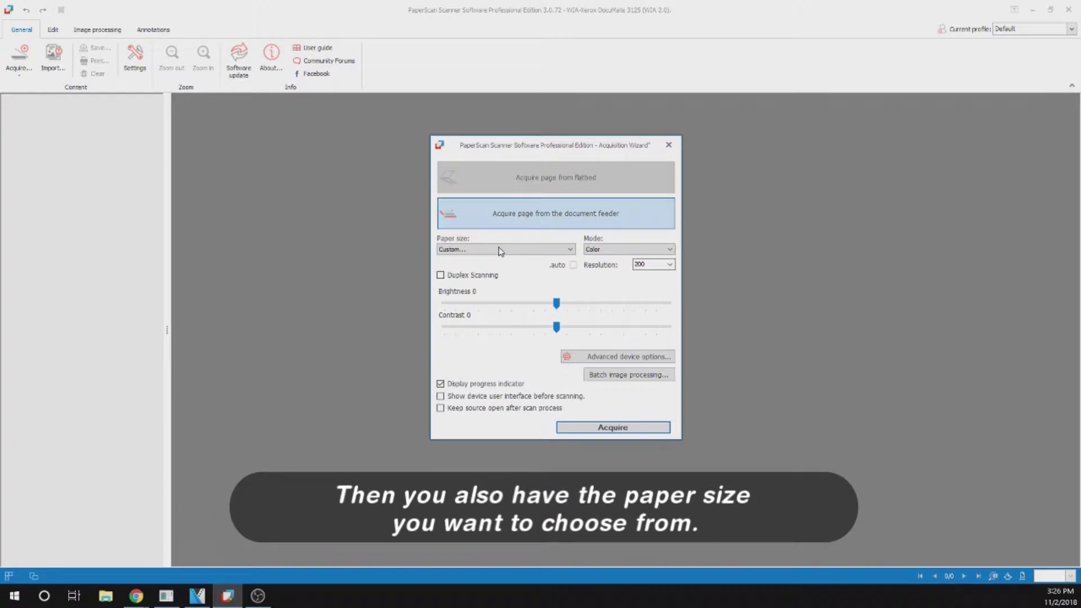
left_click(500, 251)
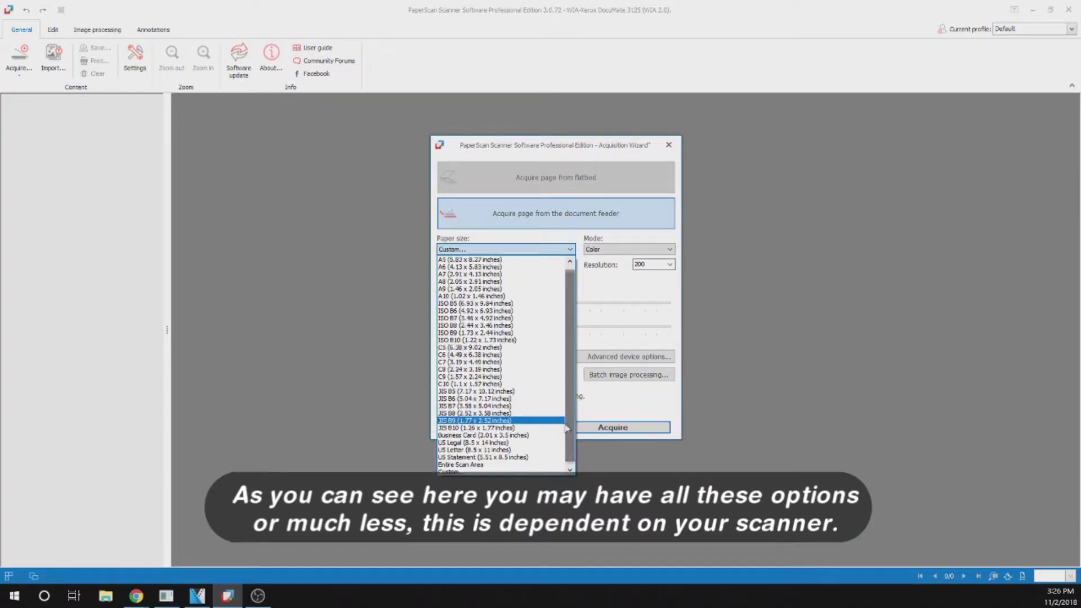
left_click(477, 466)
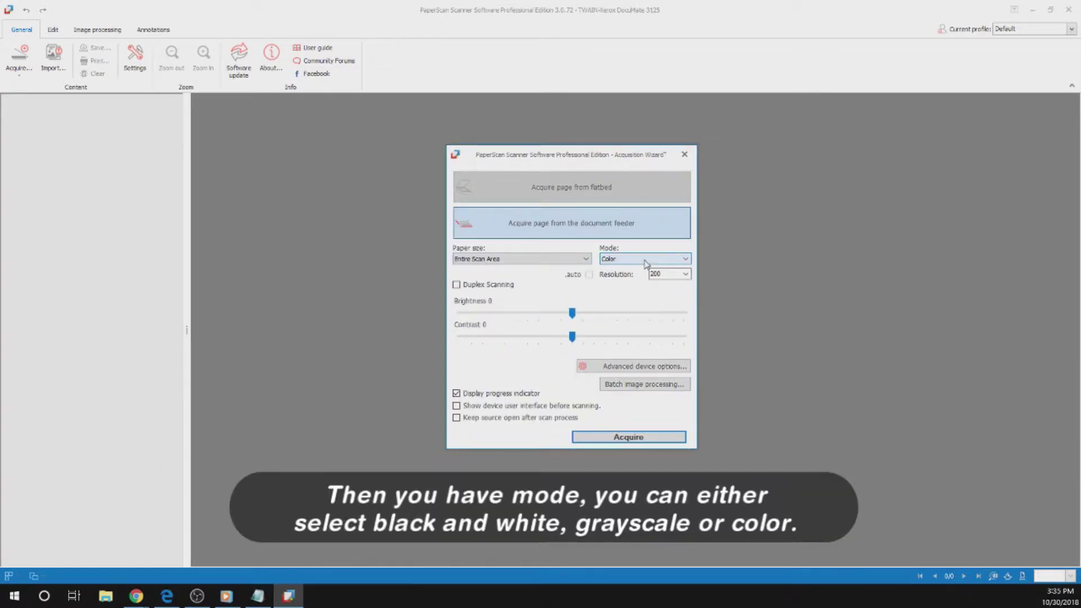
left_click(645, 260)
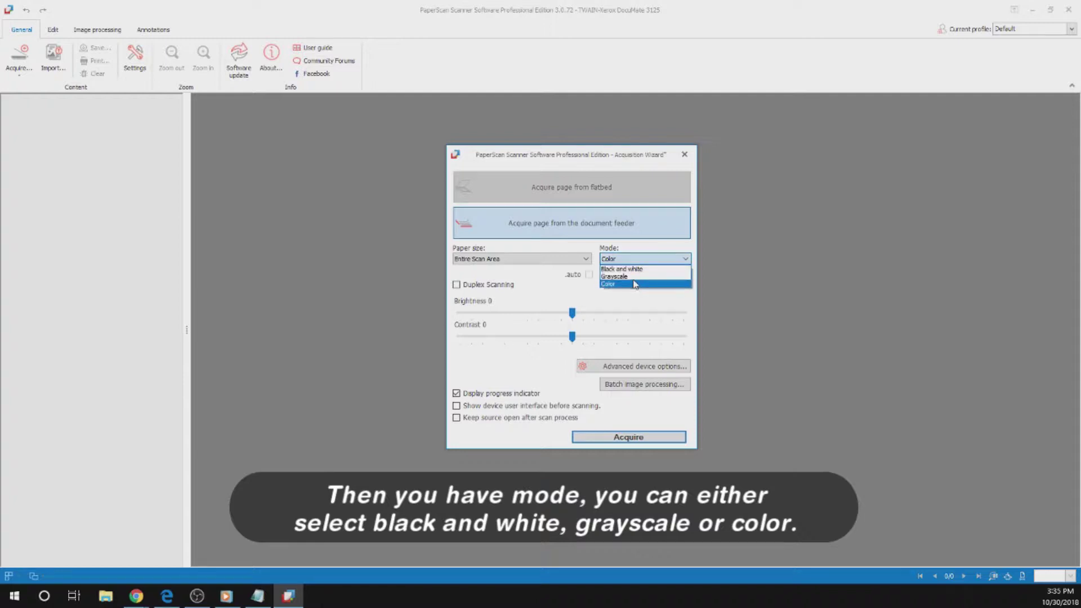
left_click(637, 284)
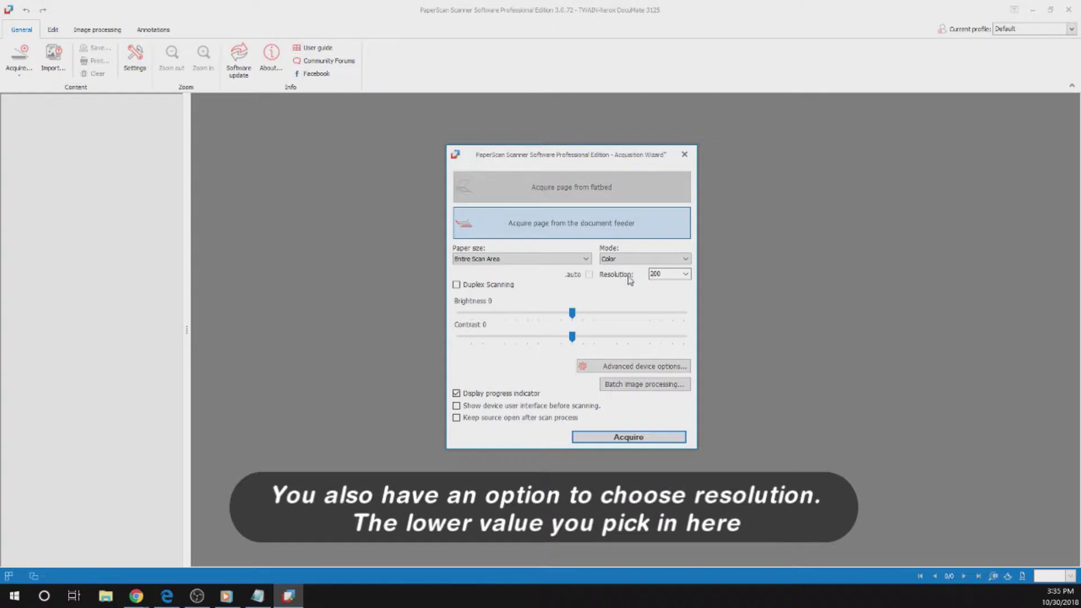
left_click(686, 274)
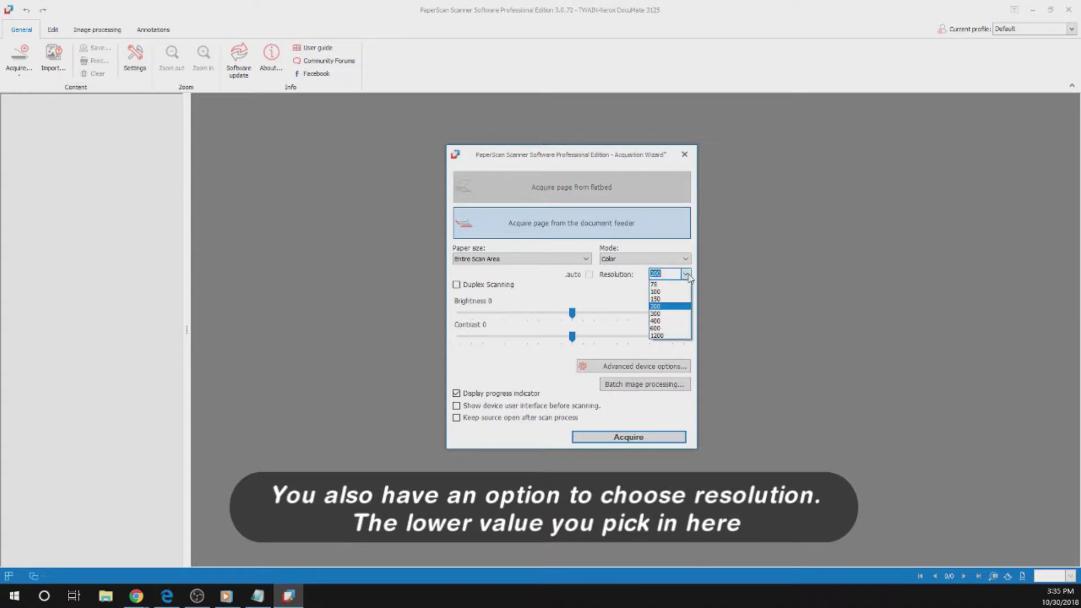
left_click(660, 307)
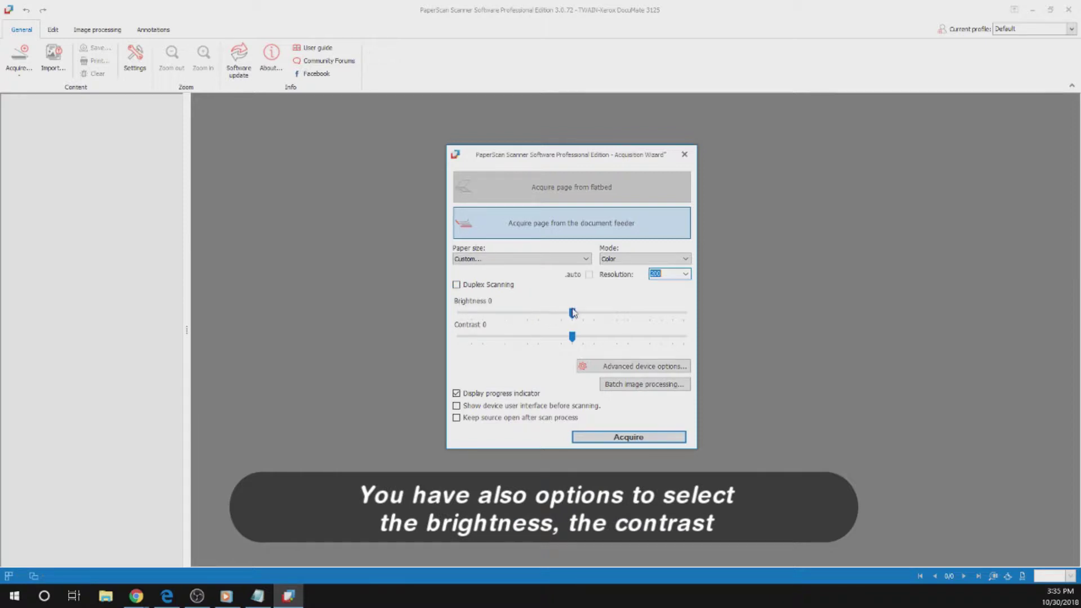
left_click(613, 368)
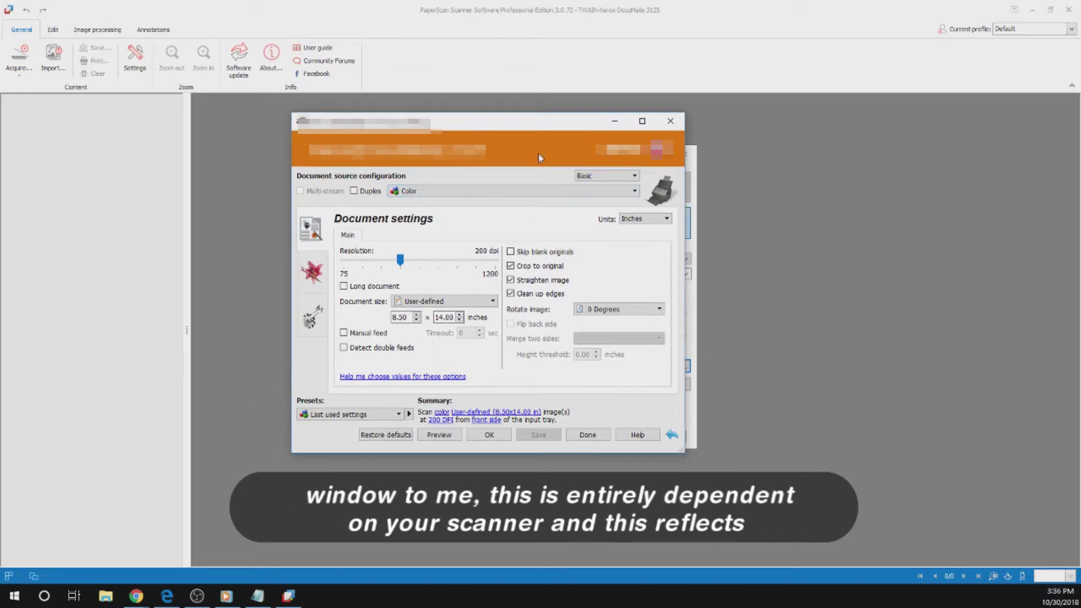
left_click(671, 121)
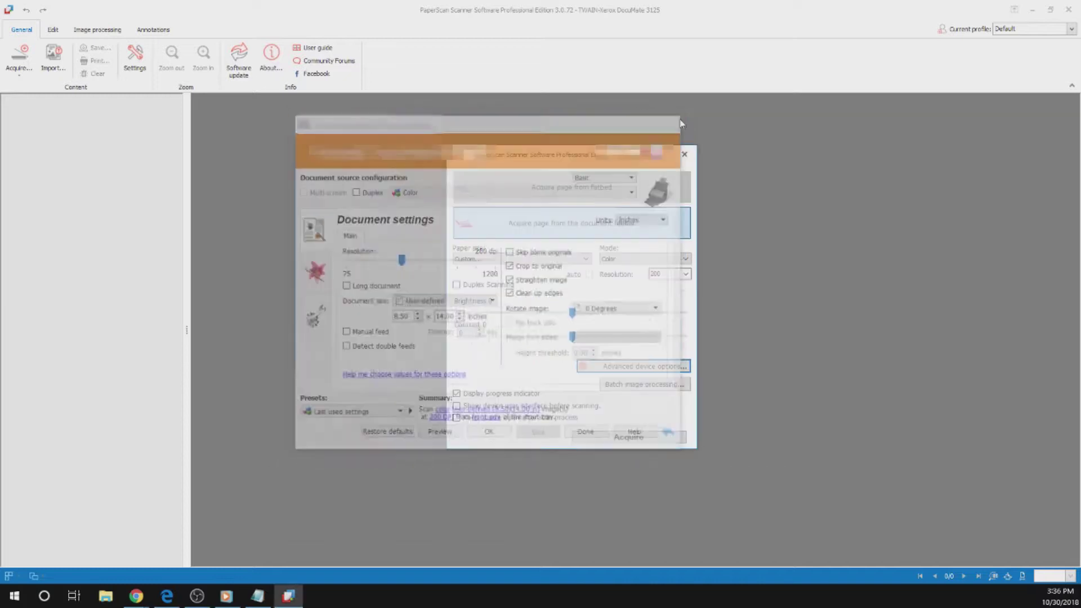
In Batch image processing, toggle Rotate on then back off, and apply the filter settings
left_click(641, 386)
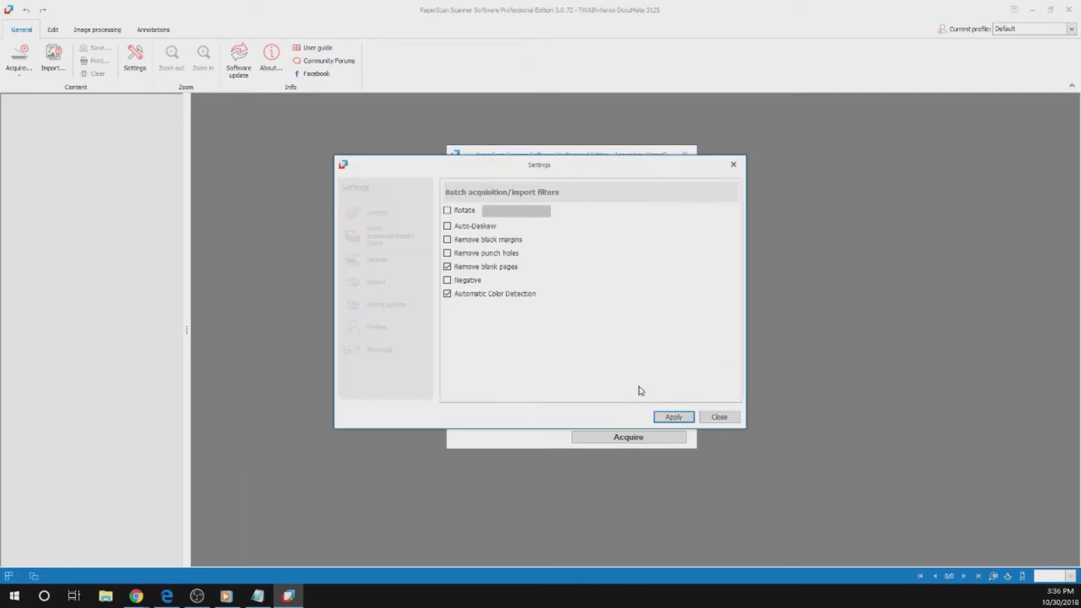
left_click(447, 211)
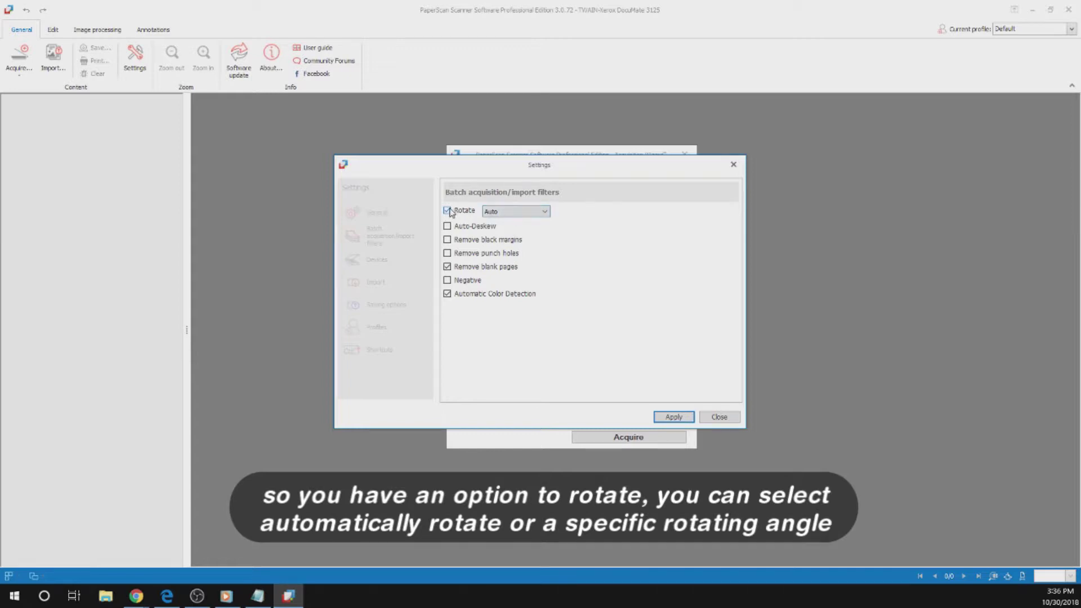
left_click(501, 209)
left_click(508, 215)
left_click(447, 211)
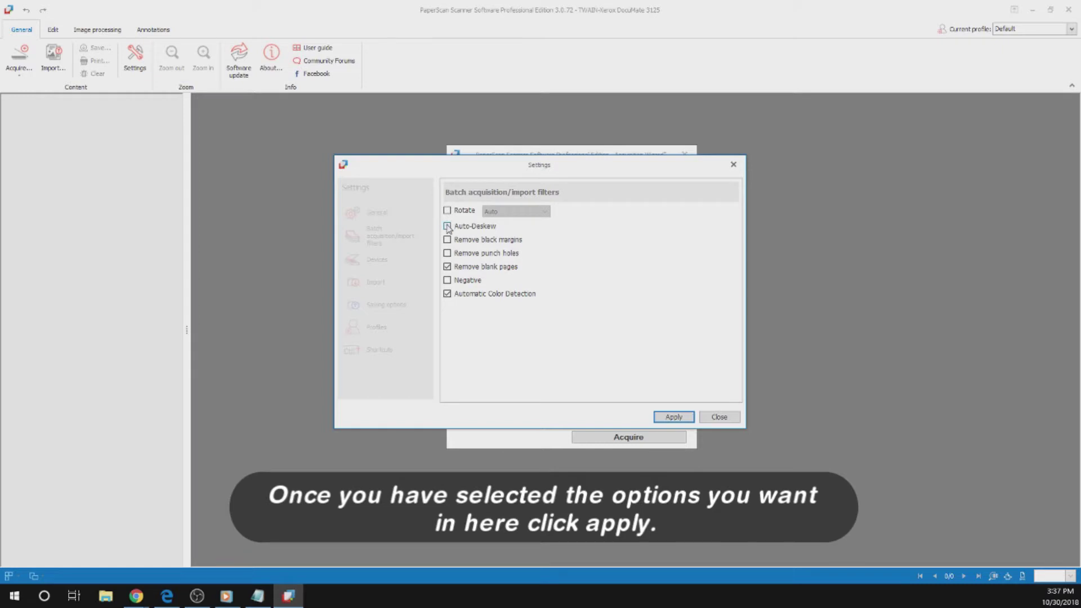
left_click(674, 417)
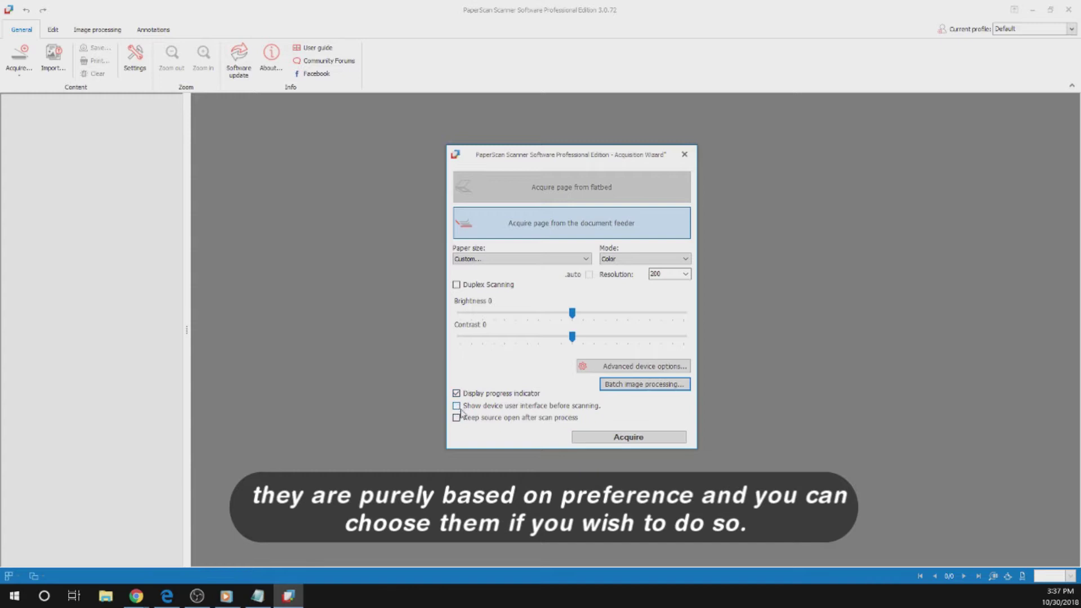
Acquire the pages from the document feeder into a four-page document
left_click(612, 442)
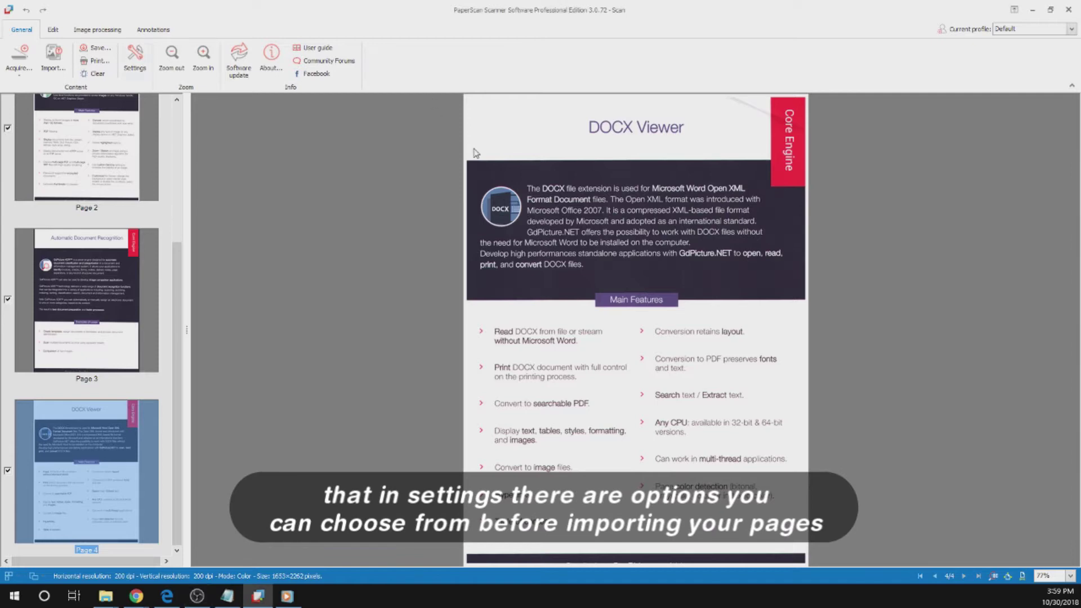
Review the batch filters and Import settings (PDF resolution 200 DPI), then apply them
left_click(382, 240)
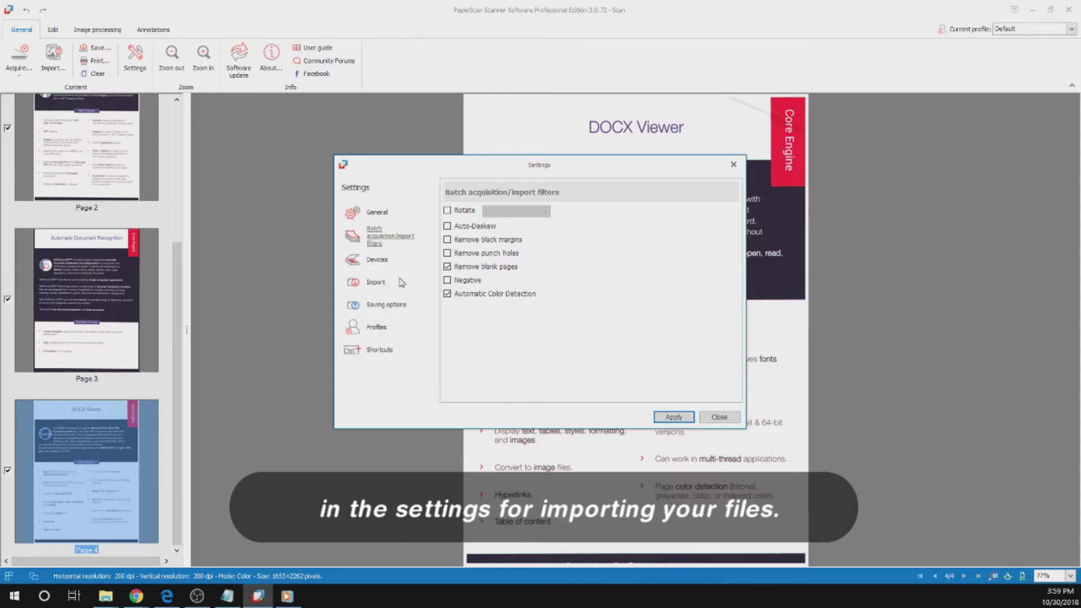
left_click(381, 286)
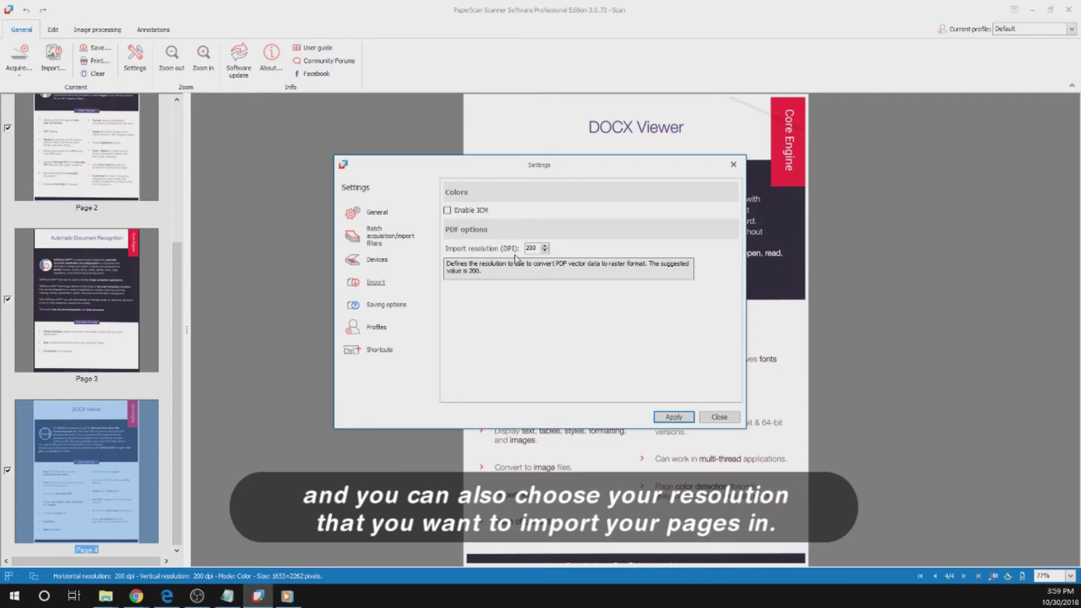
left_click(674, 417)
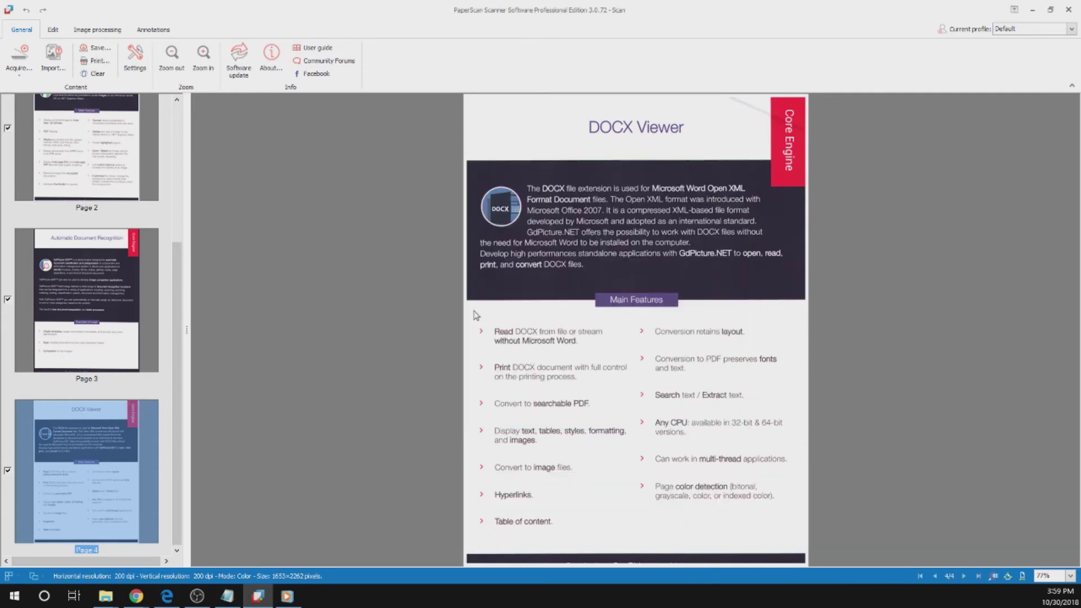
Import Files to use for PAP video.pdf alone, after deselecting three other briefly selected files
left_click(54, 56)
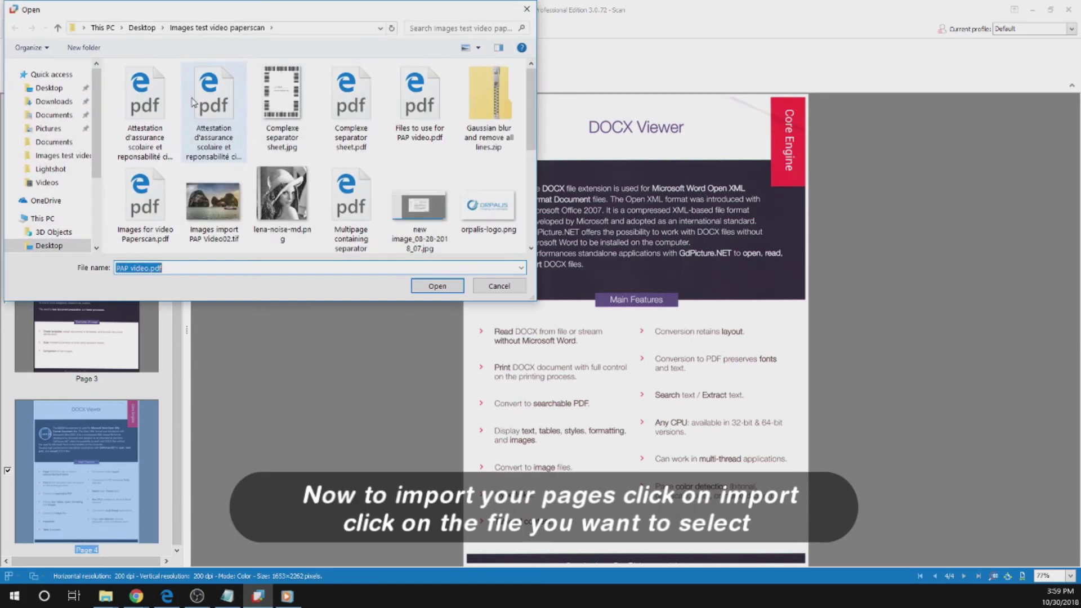
left_click(420, 107)
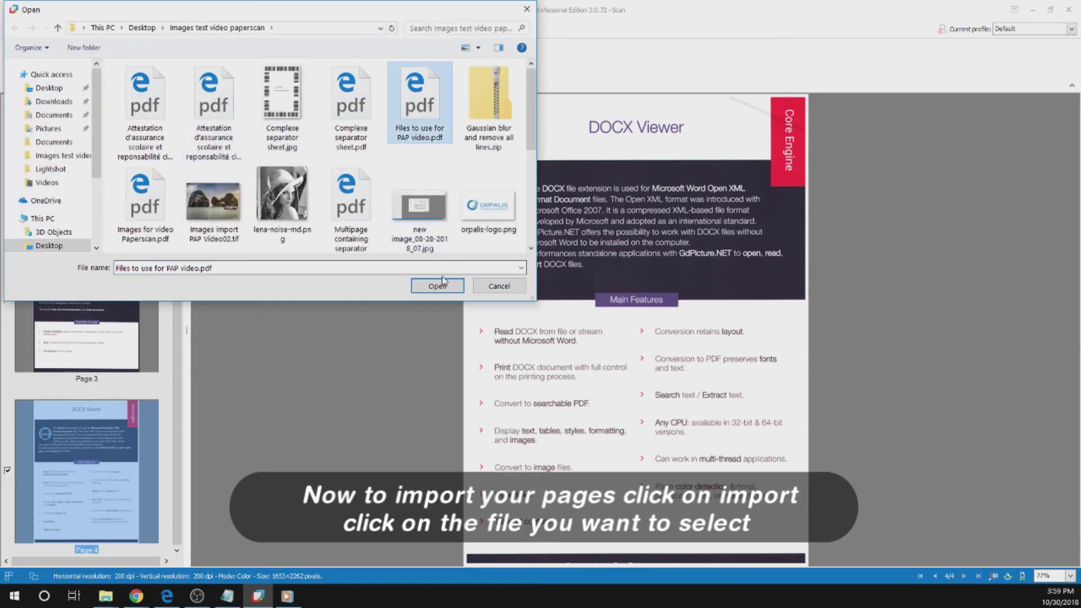
left_click(356, 113, "ctrl")
left_click(282, 107, "ctrl")
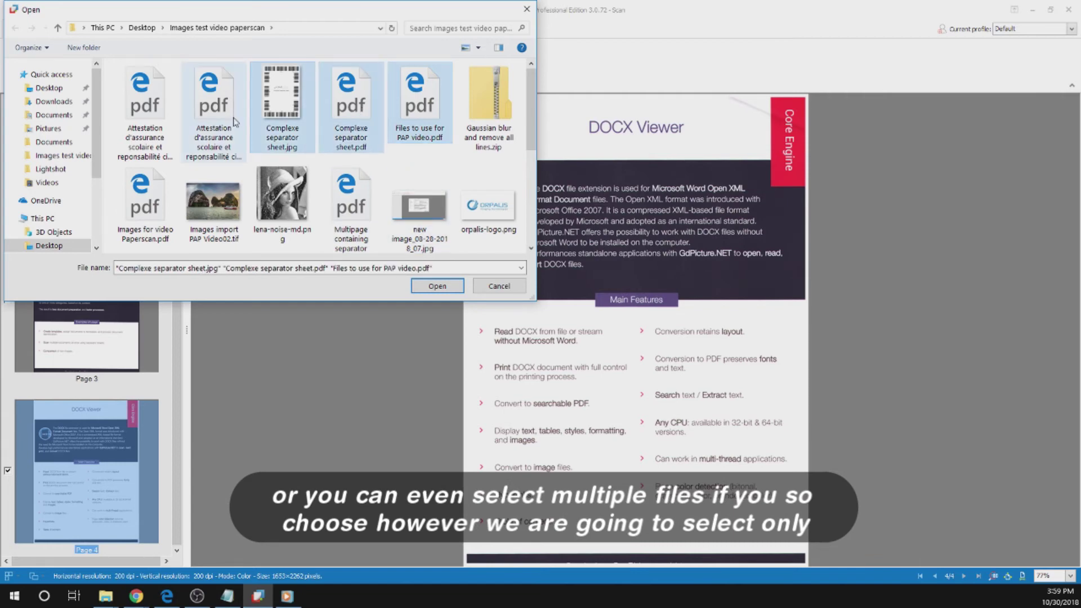
left_click(214, 107, "ctrl")
left_click(351, 107, "ctrl")
left_click(282, 107, "ctrl")
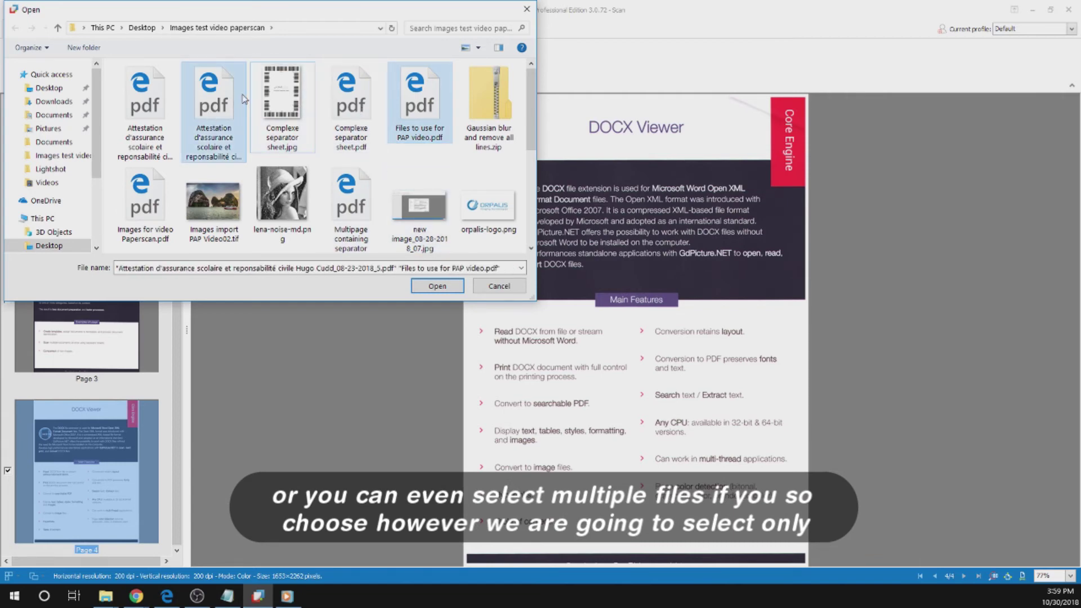
left_click(228, 101, "ctrl")
left_click(438, 286)
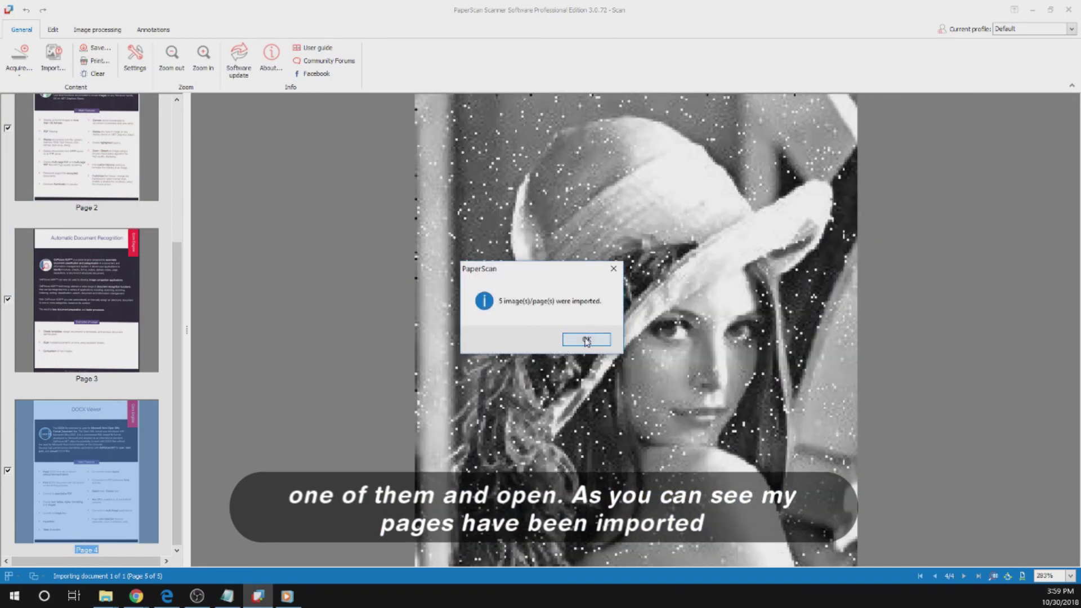
Dismiss the import message and scroll the thumbnails to page 9, the noisy grayscale portrait
left_click(586, 338)
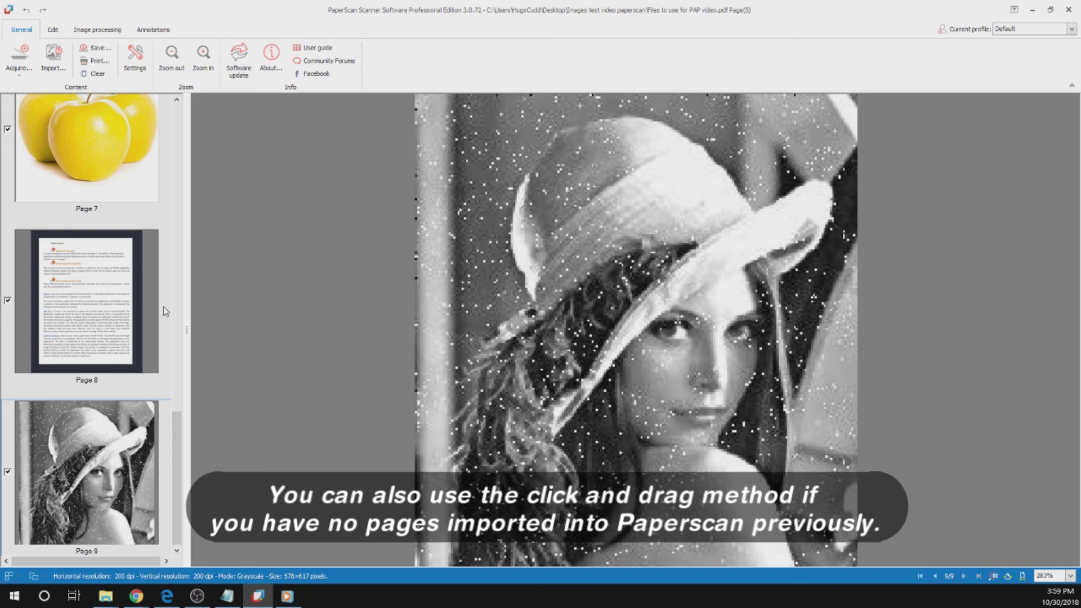
mouse_move(174, 448)
left_mouse_down()
mouse_move(189, 116)
mouse_move(185, 443)
left_mouse_up()
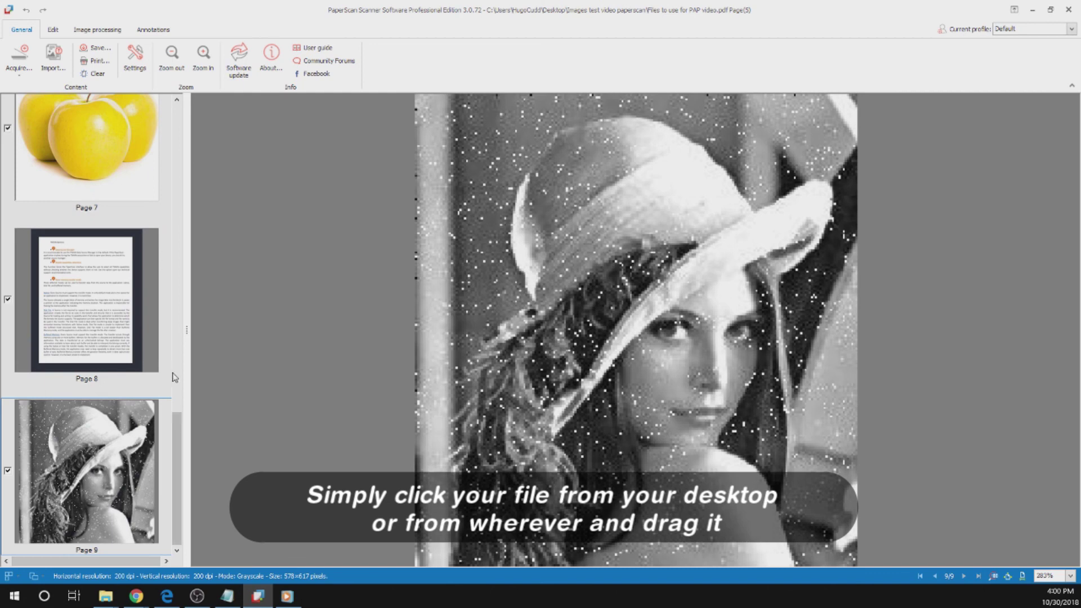